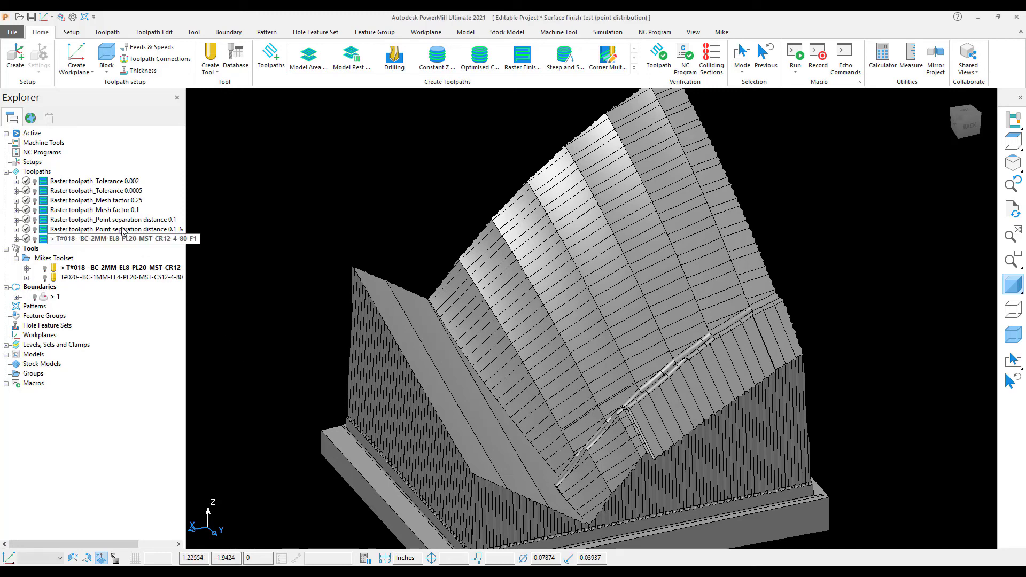
# - Activate Raster toolpath_Tolerance 0.002 and zoom in on its passes
pyautogui.doubleClick(48, 182)
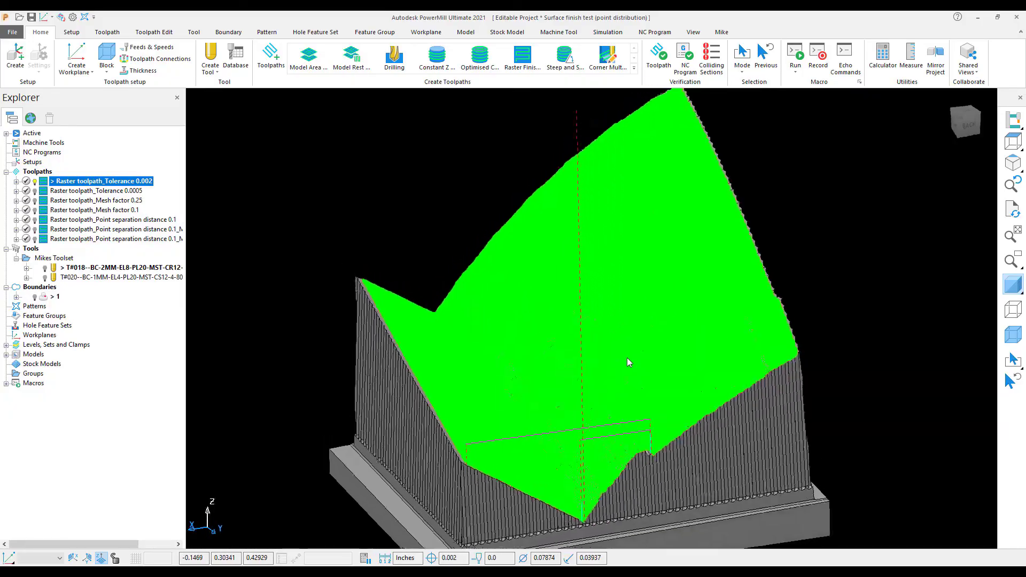
pyautogui.scroll(8, 627, 357)
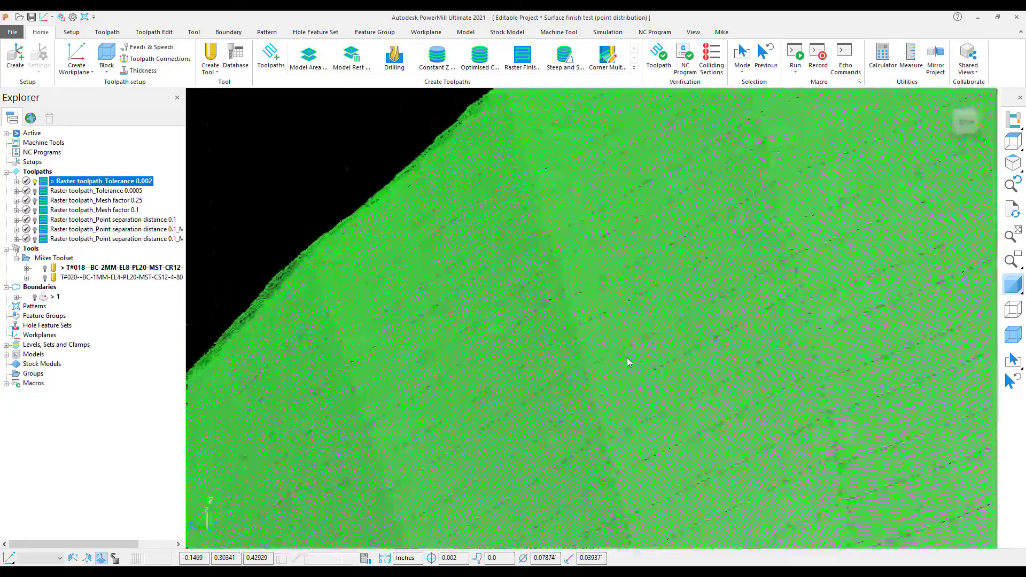
pyautogui.scroll(5, 628, 362)
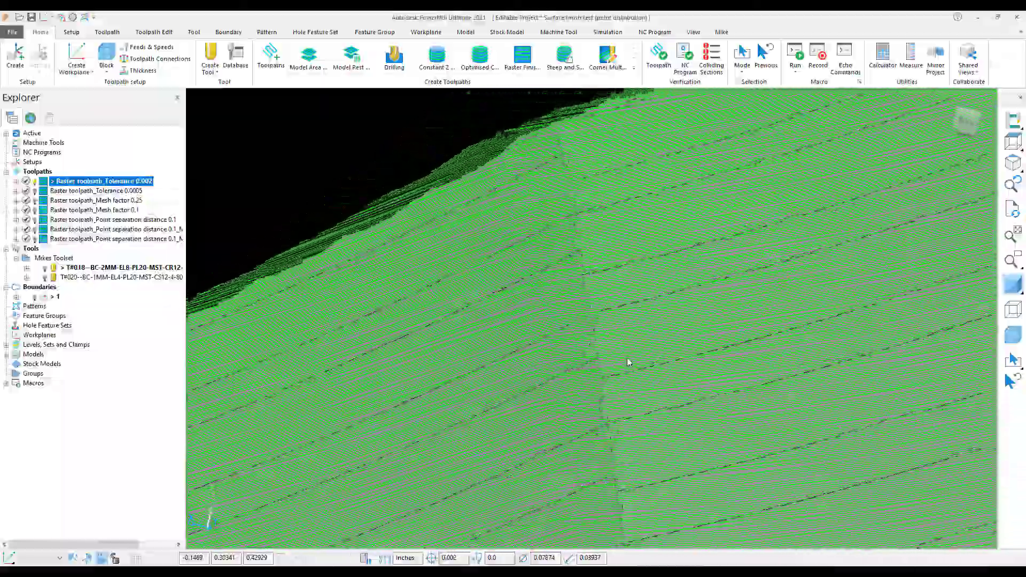
pyautogui.scroll(5, 626, 361)
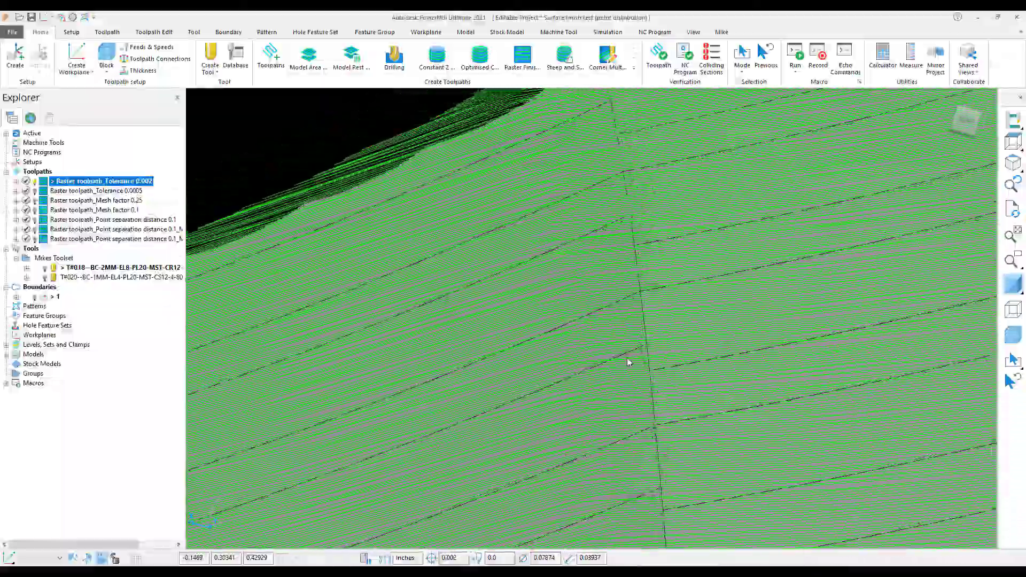
# - Turn off model shading so only the raster toolpath lines remain visible
pyautogui.click(1013, 284)
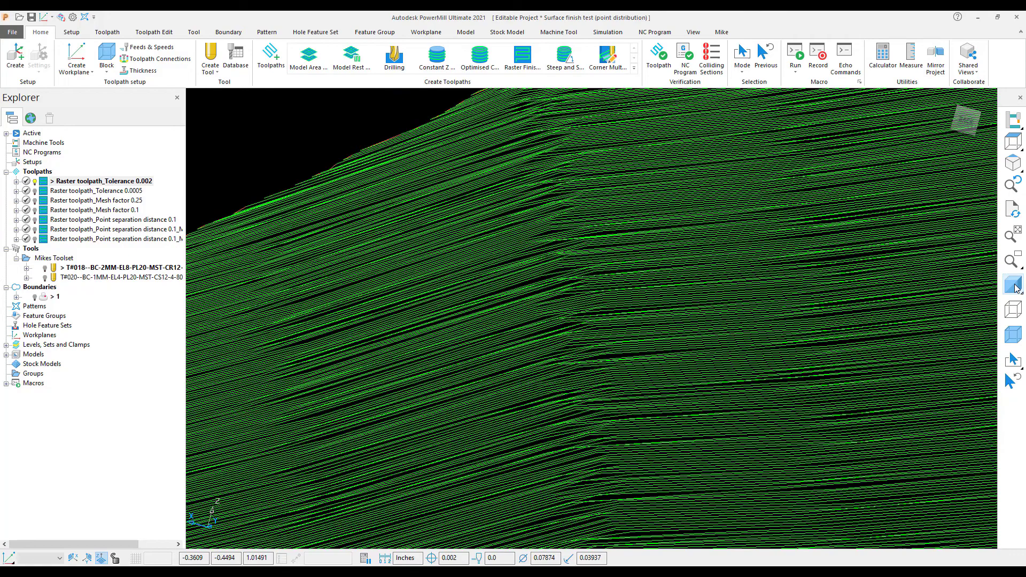
pyautogui.moveTo(1015, 286)
pyautogui.scroll(-5, 211, 323)
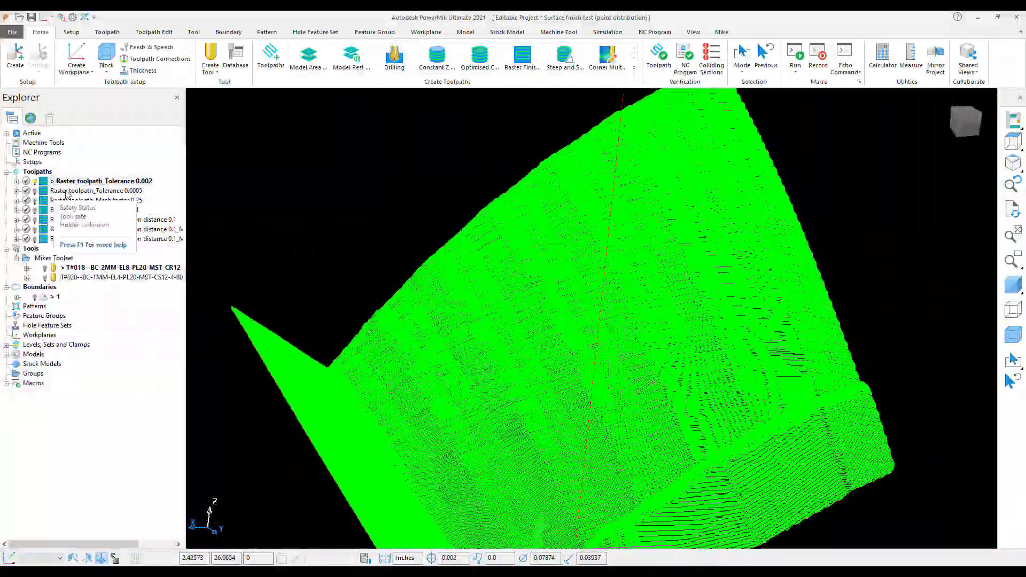
# - Activate the Tolerance 0.0005 toolpath, zoom in, and compare it against the 0.002 version
pyautogui.click(62, 193)
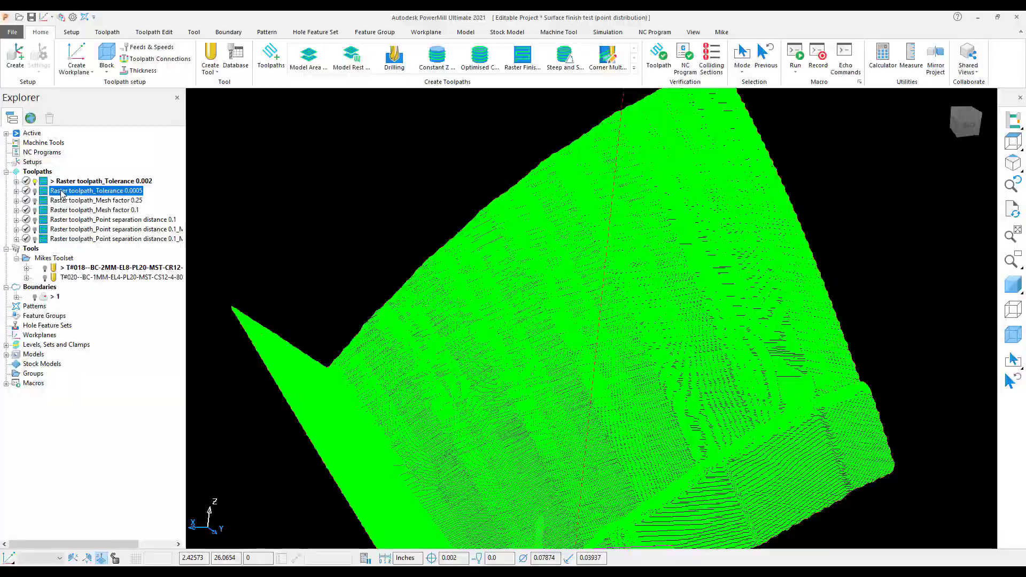
pyautogui.doubleClick(45, 193)
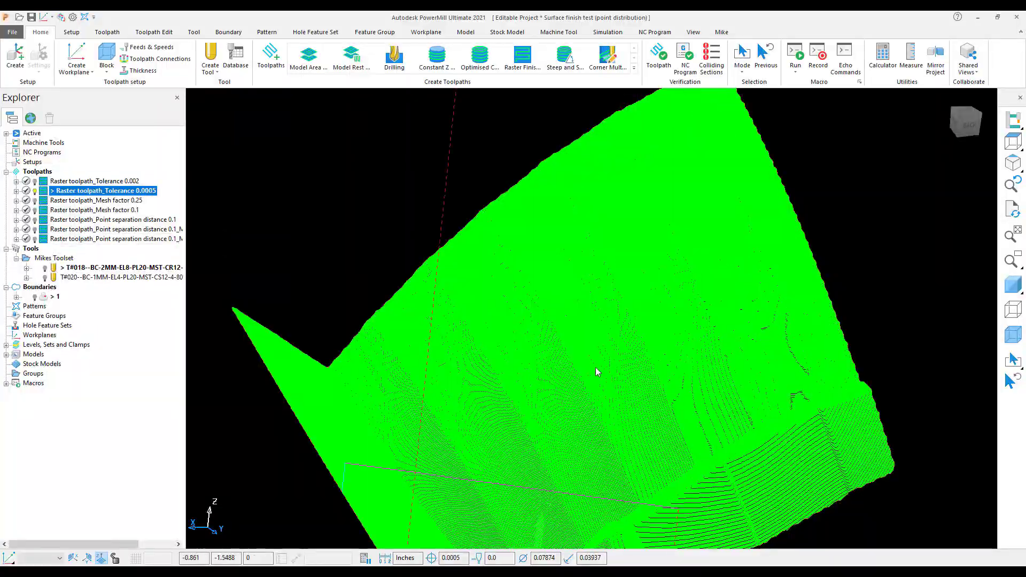
pyautogui.scroll(5, 596, 369)
pyautogui.scroll(5, 596, 371)
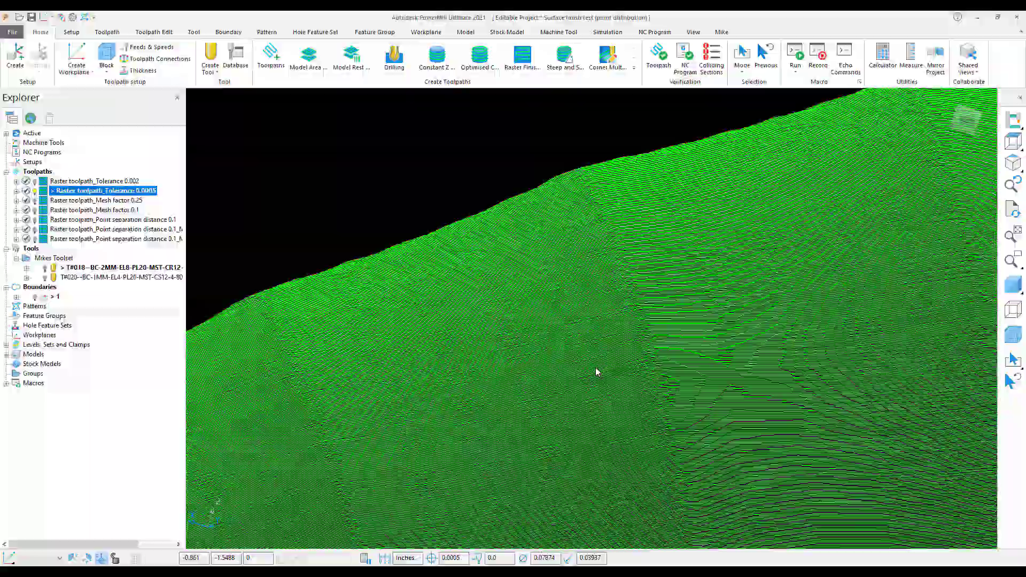
pyautogui.scroll(5, 597, 371)
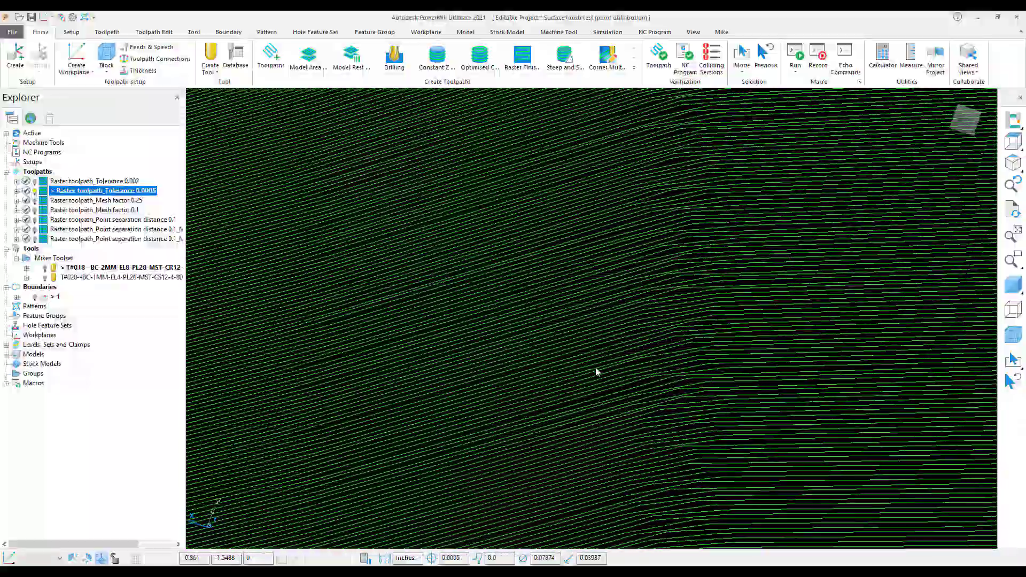
pyautogui.scroll(-8, 605, 374)
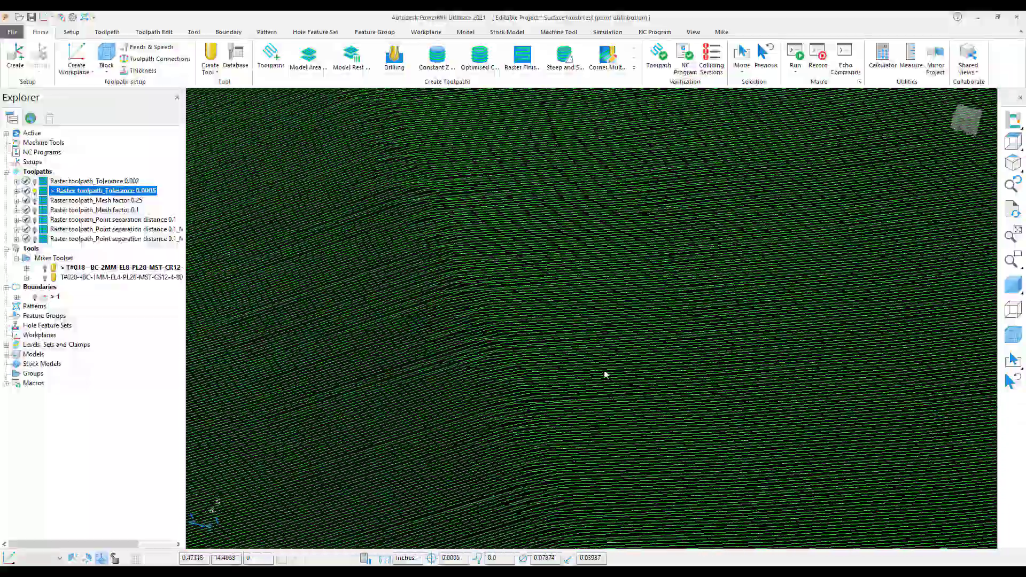
pyautogui.scroll(3, 603, 370)
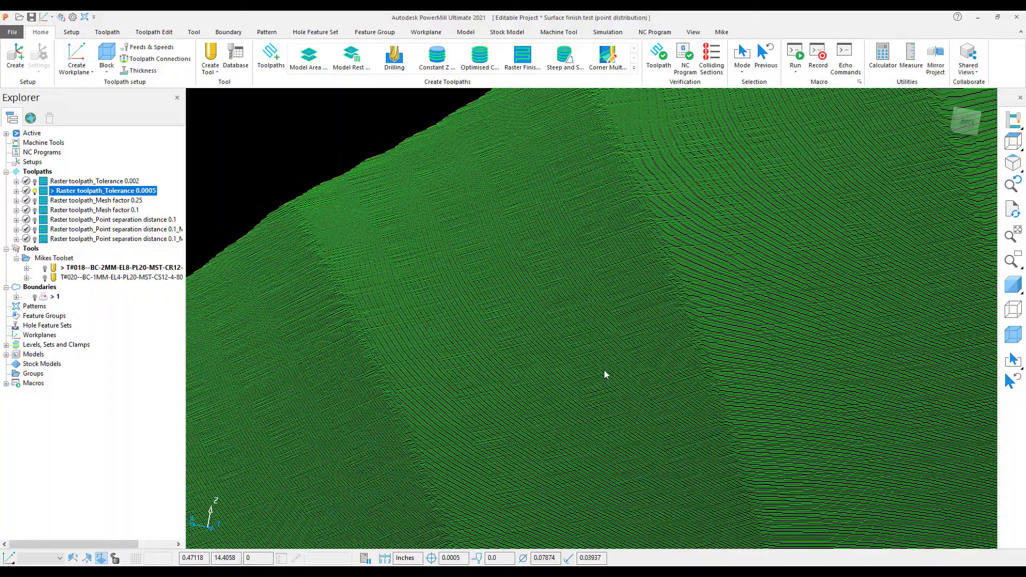
pyautogui.doubleClick(46, 181)
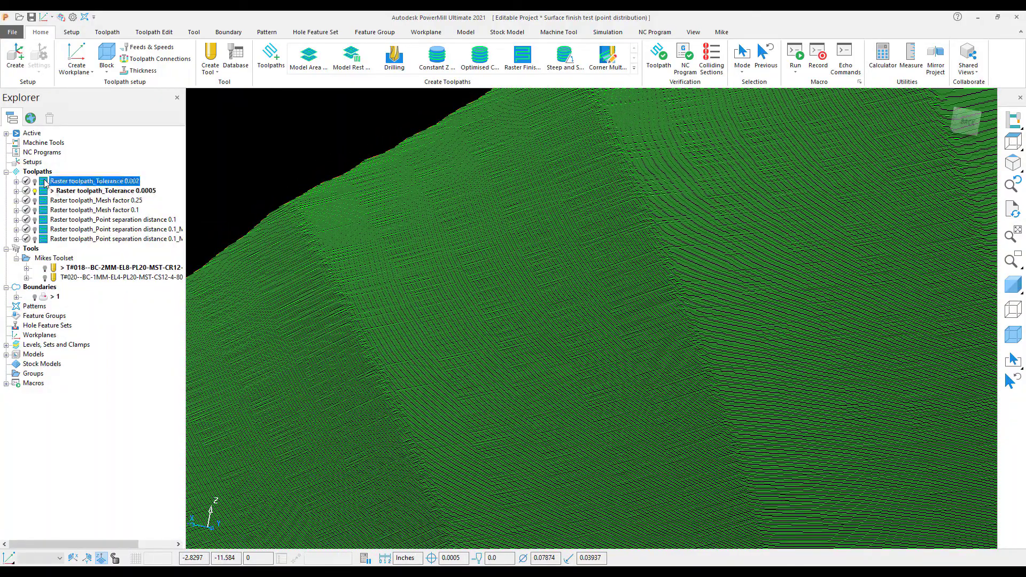
pyautogui.doubleClick(46, 190)
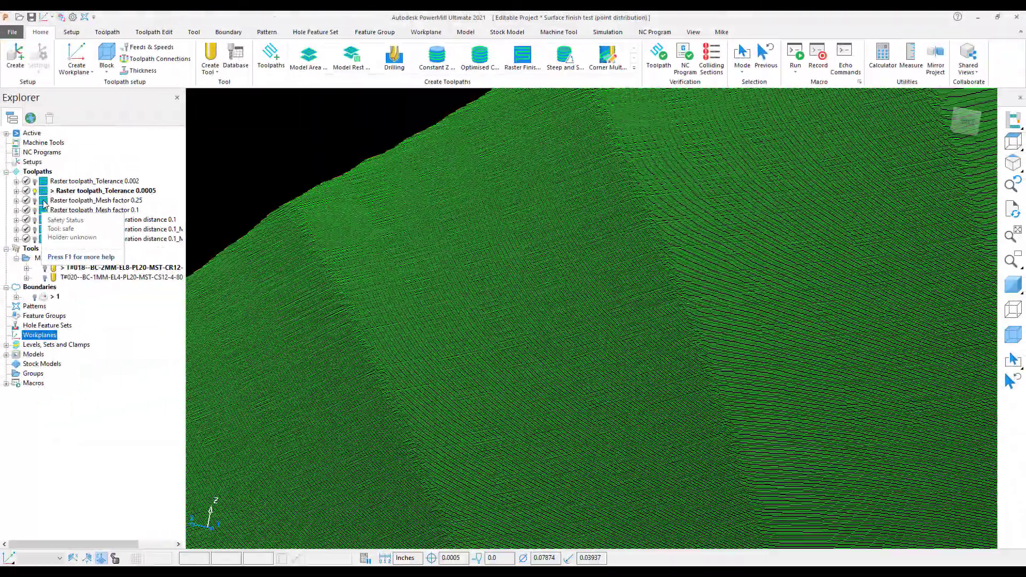
# - Activate the Mesh factor 0.25 toolpath and review its point distribution settings with mesh factor 0.25
pyautogui.doubleClick(44, 203)
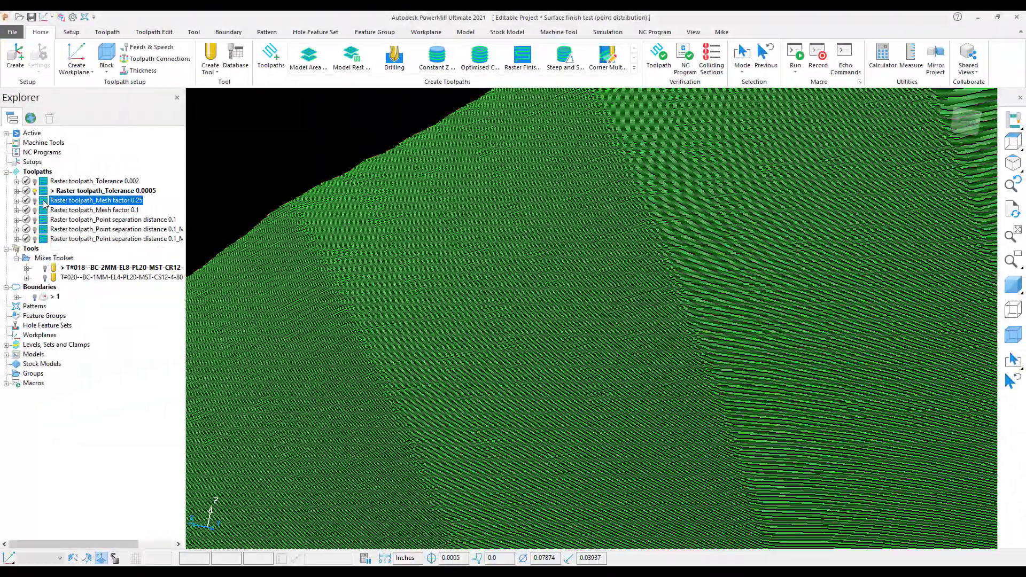
pyautogui.rightClick(45, 203)
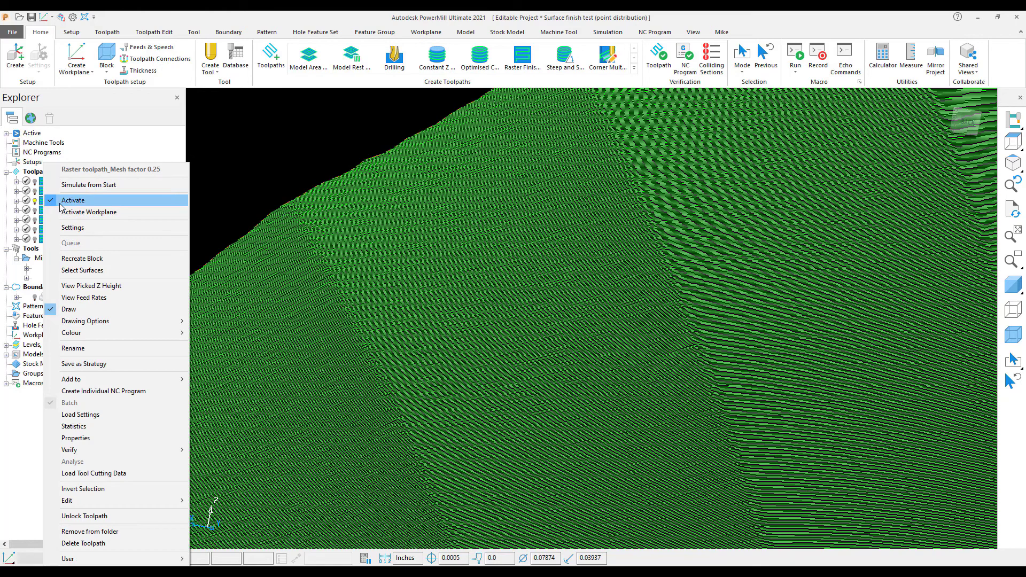
pyautogui.click(88, 230)
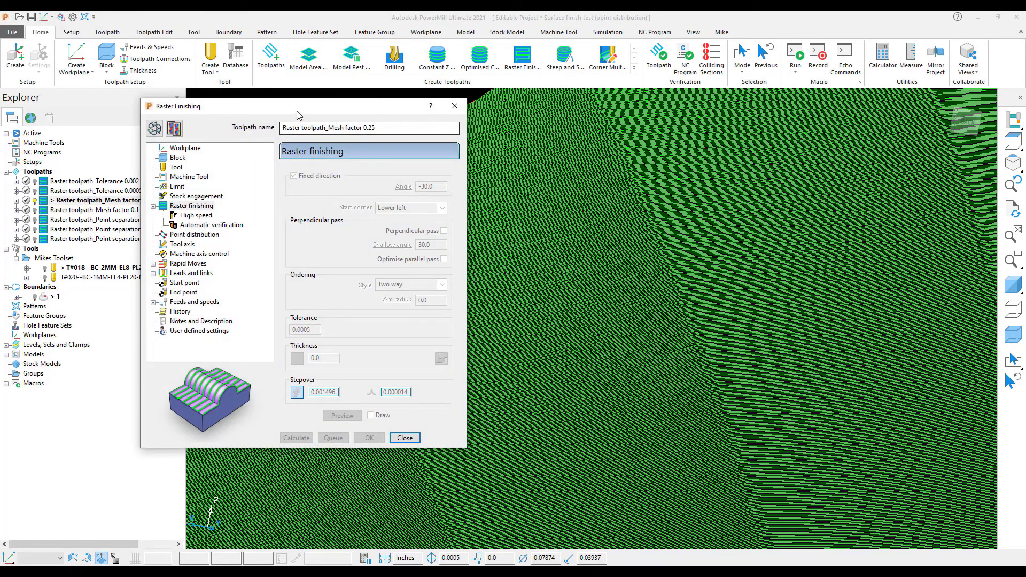
pyautogui.moveTo(302, 112); pyautogui.dragTo(353, 111)
pyautogui.moveTo(588, 241); pyautogui.dragTo(657, 289, button='middle')
pyautogui.scroll(5, 660, 294)
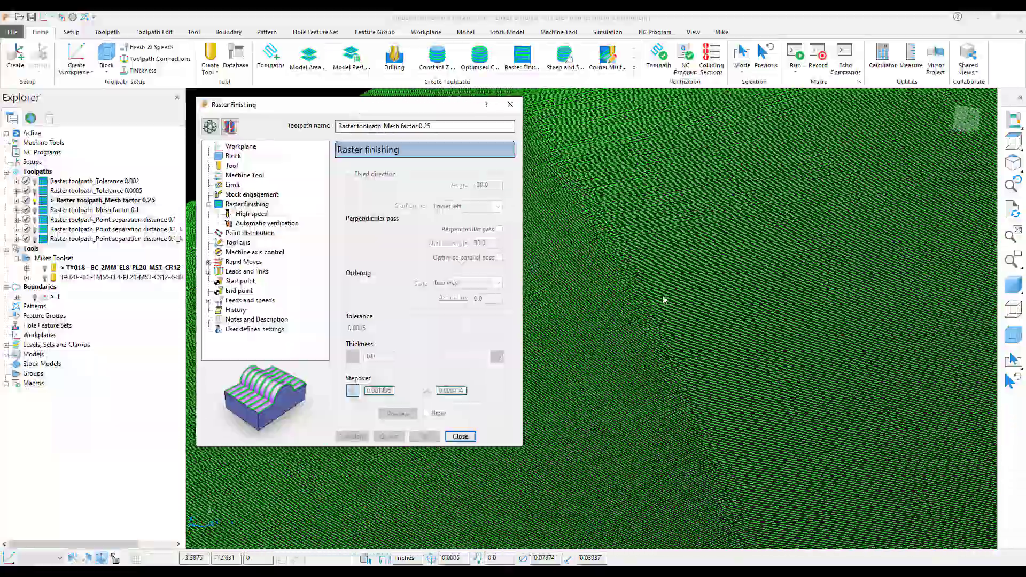
pyautogui.scroll(-2, 662, 299)
pyautogui.scroll(6, 663, 299)
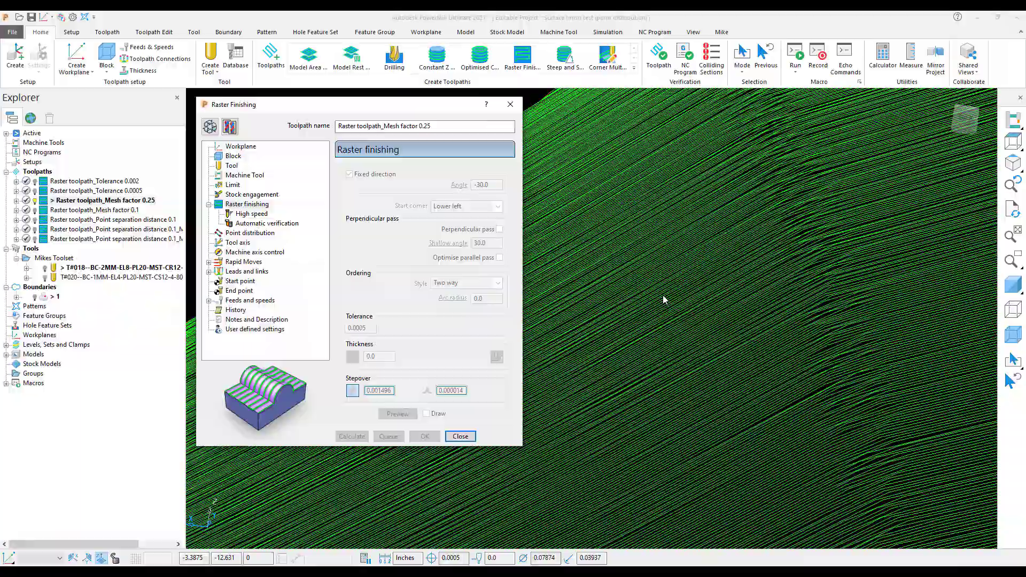
pyautogui.scroll(5, 664, 300)
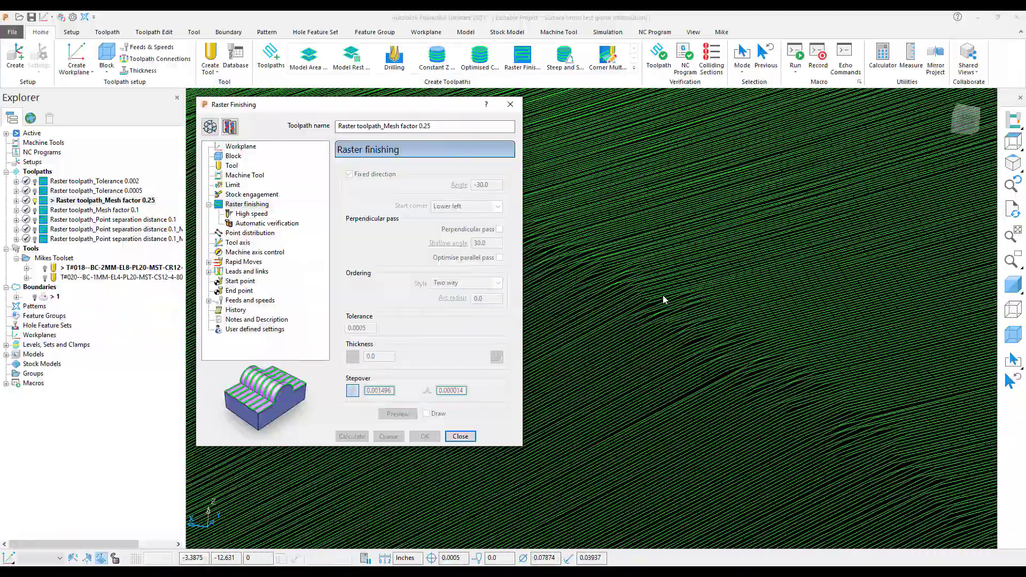
pyautogui.scroll(2, 664, 299)
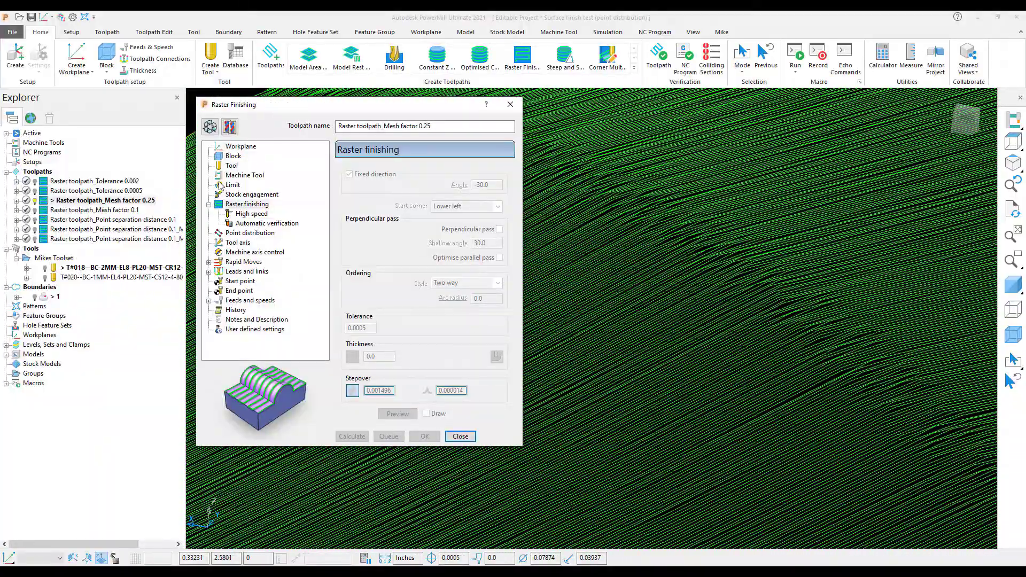
pyautogui.click(209, 129)
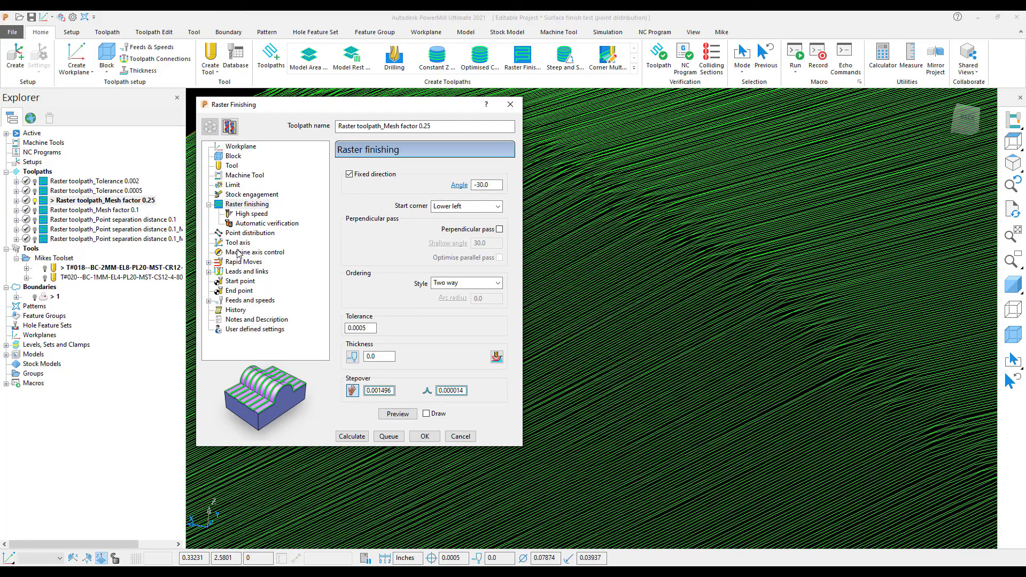
pyautogui.click(241, 233)
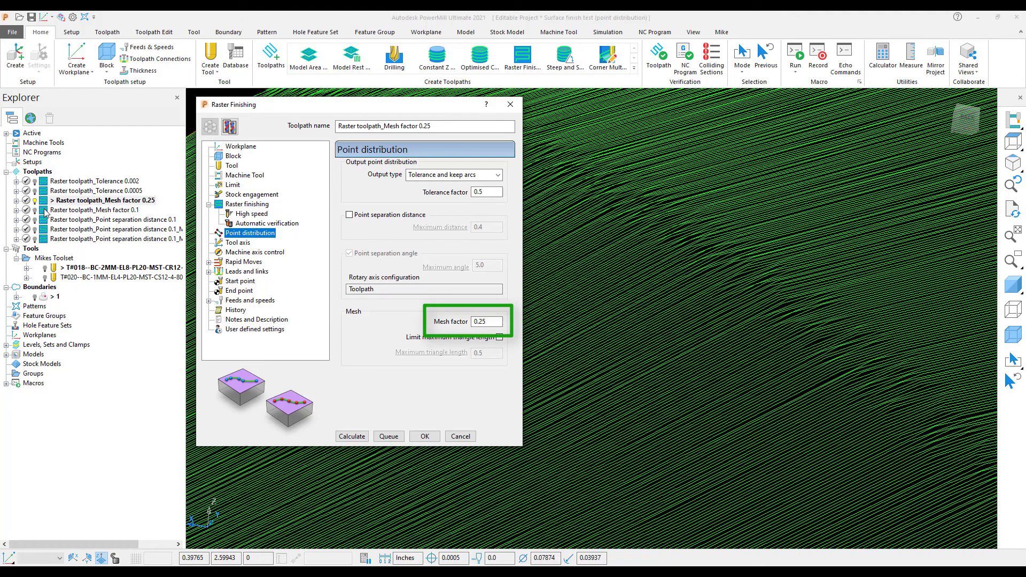
# - Make Raster toolpath_Mesh factor 0.1 the active toolpath
pyautogui.moveTo(45, 212)
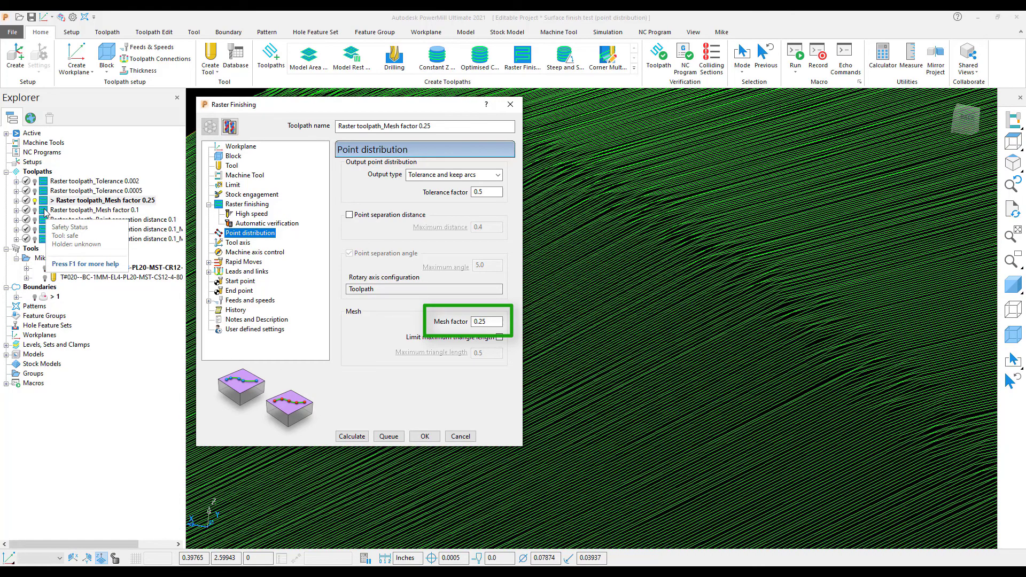
pyautogui.click(45, 212)
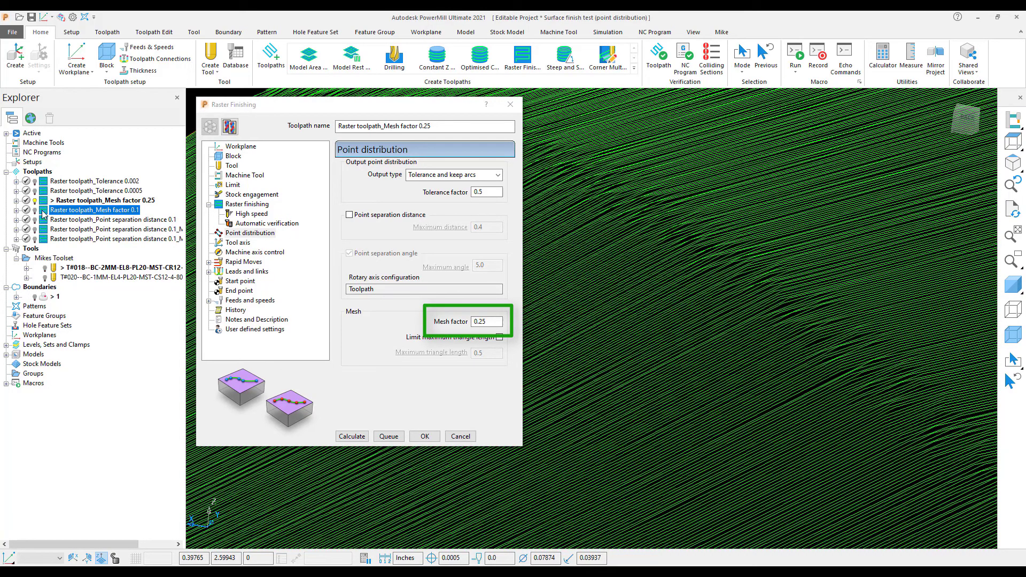
pyautogui.doubleClick(45, 212)
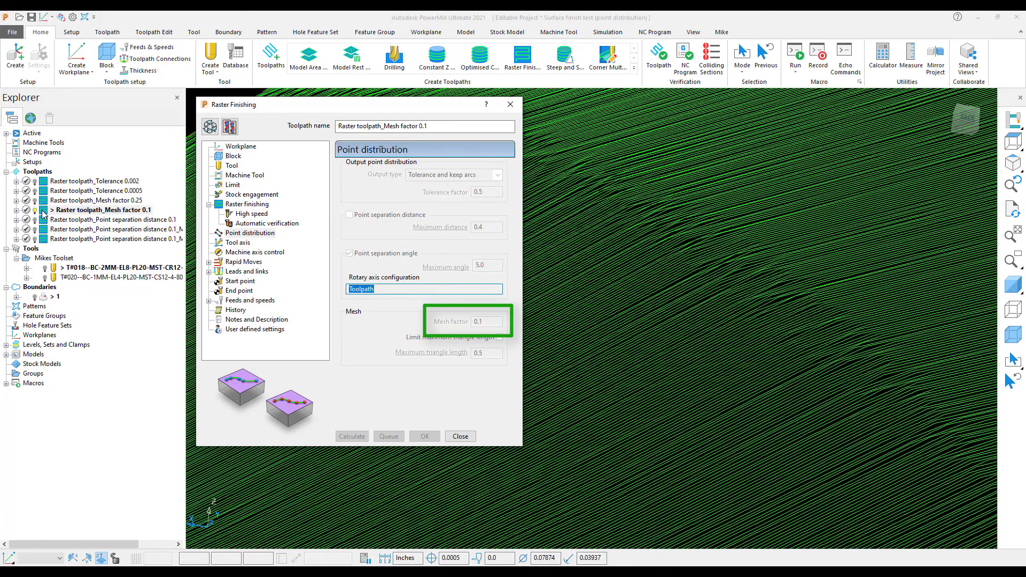
# - Unlock the Mesh factor 0.1 settings: Tolerance and keep arcs, tolerance factor 0.5, mesh factor 0.1
pyautogui.click(210, 128)
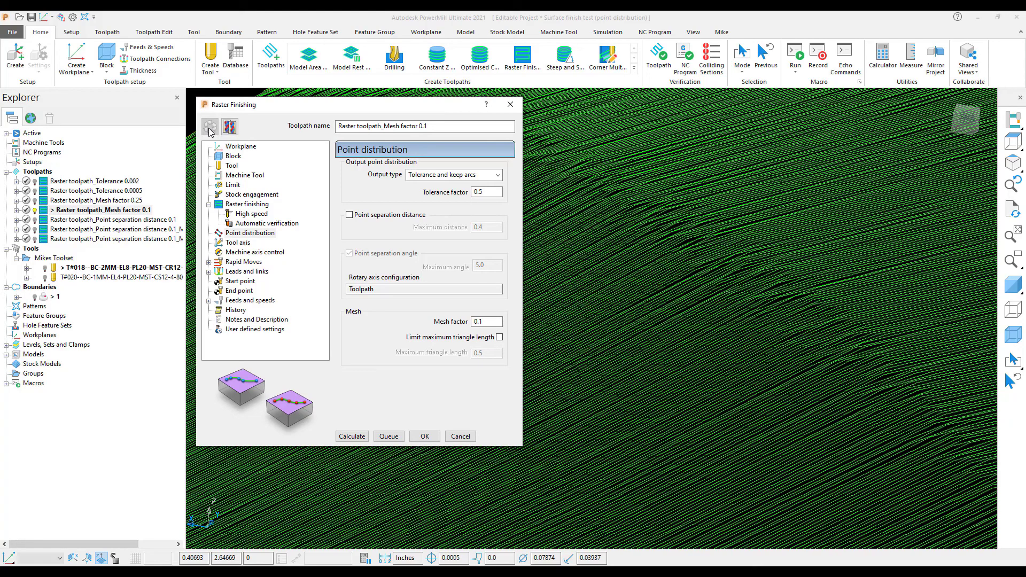
pyautogui.click(48, 224)
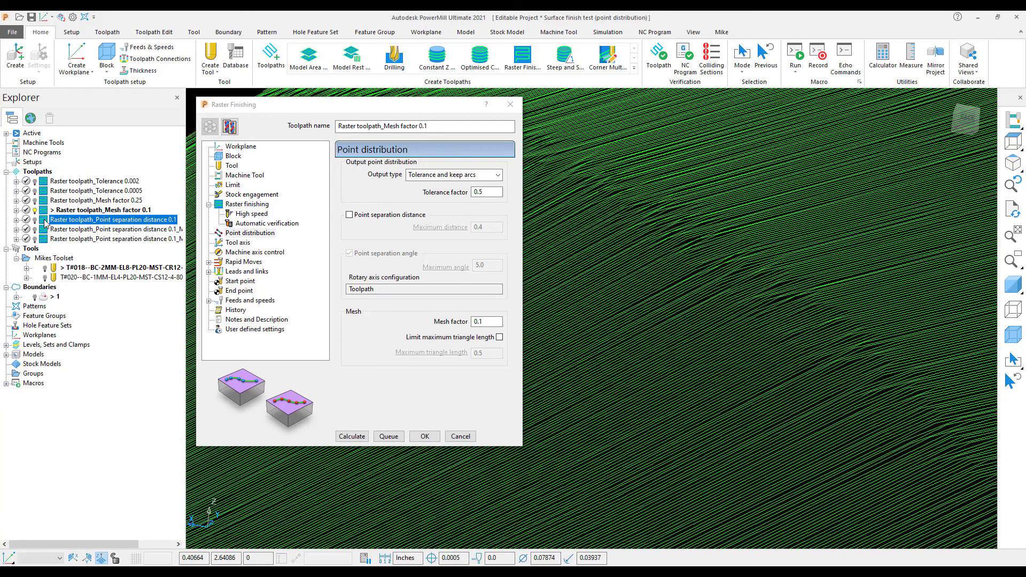
# - Activate the Point separation distance 0.1 toolpath and make its Redistribute settings editable
pyautogui.doubleClick(46, 223)
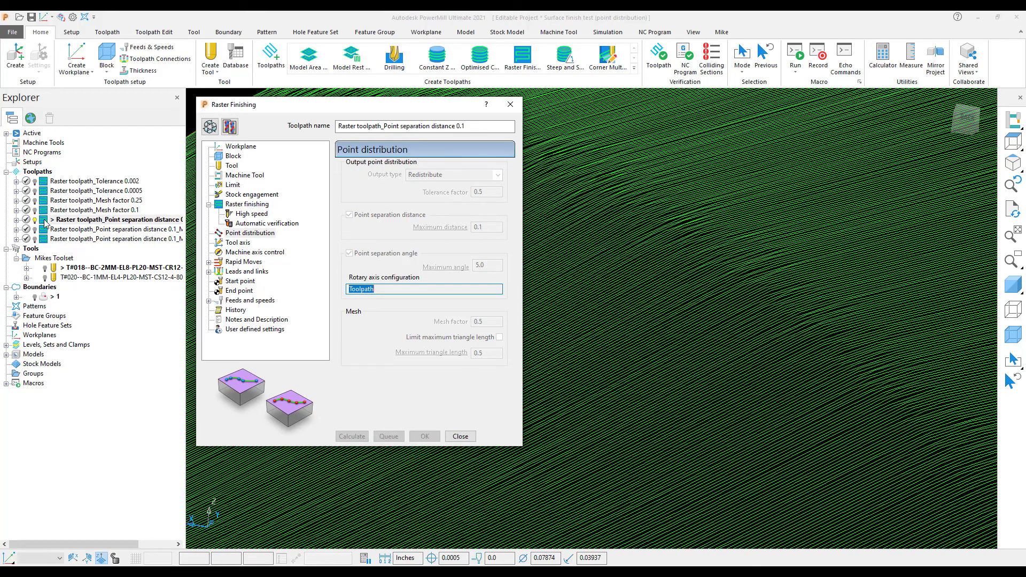
pyautogui.click(206, 128)
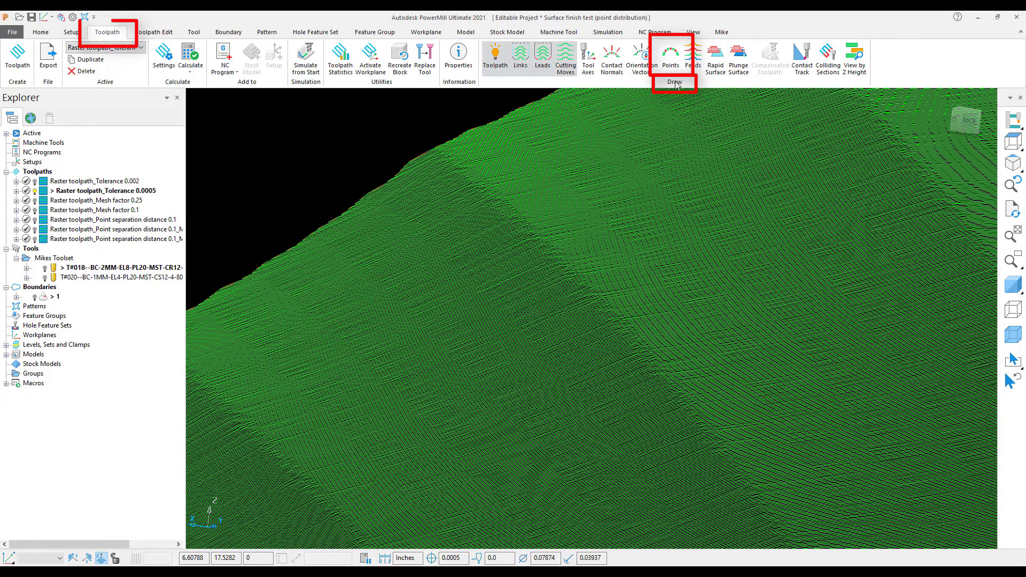
# - Display toolpath points as red dots and activate the Point separation distance 0.1 toolpath
pyautogui.click(671, 57)
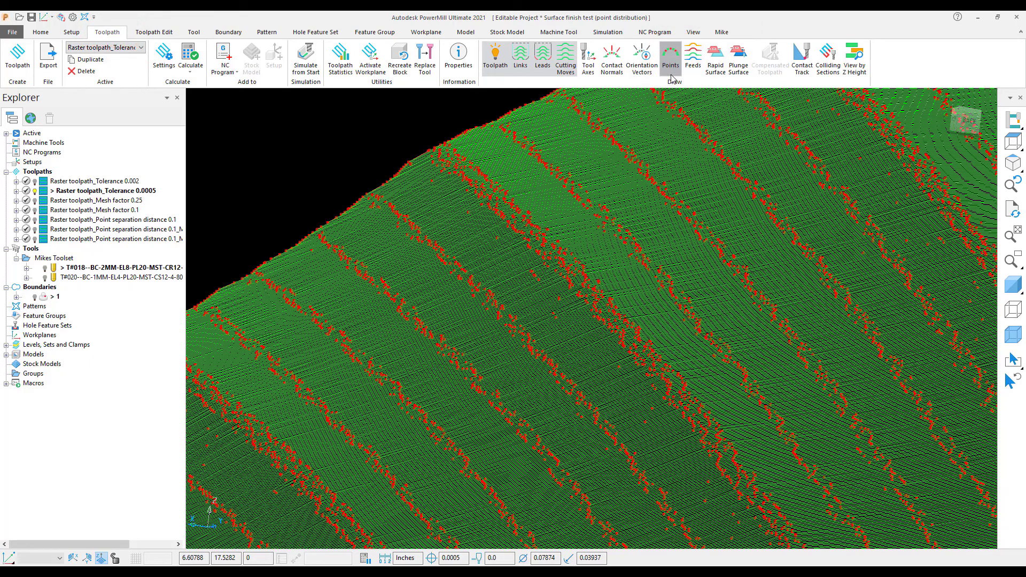
pyautogui.doubleClick(43, 224)
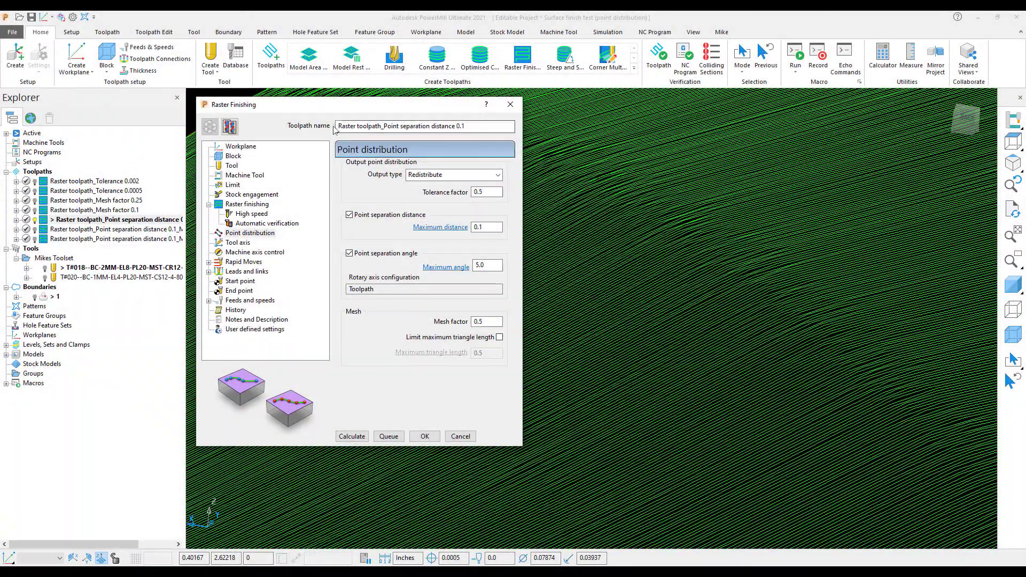
# - Activate Point separation distance 0.1_Mesh factor 0.1 and unlock its settings (Redistribute, separation 0.1, angle 5.0)
pyautogui.click(62, 231)
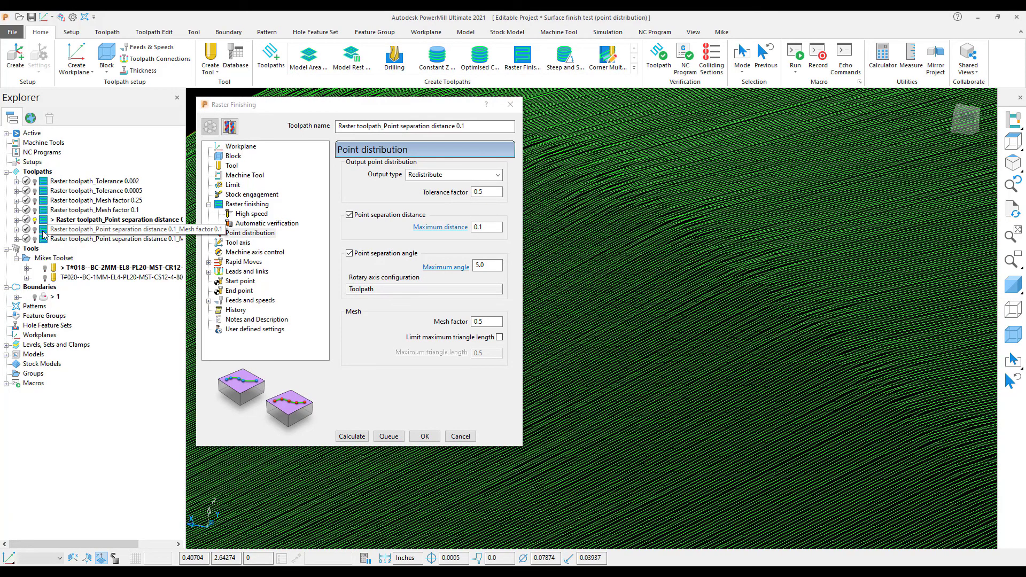
pyautogui.doubleClick(44, 231)
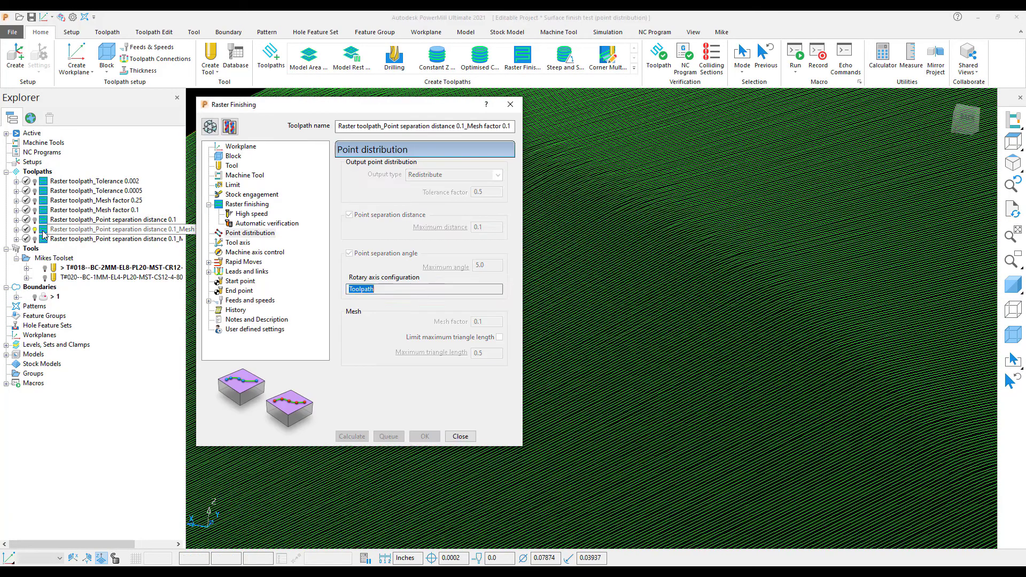
pyautogui.click(210, 127)
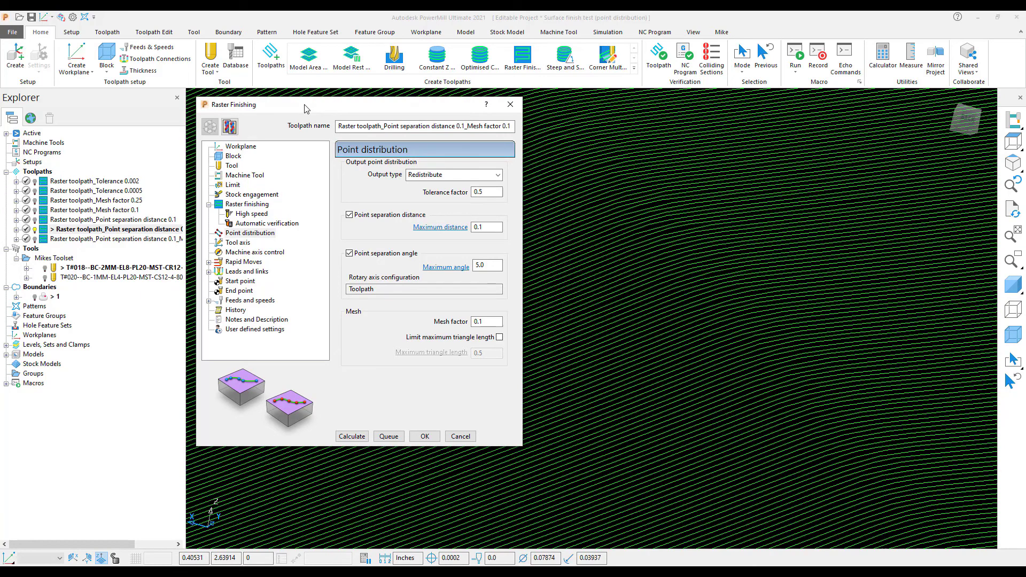
# - Check the last toolpath's settings (separation 0.015, max triangle length 0.01), then close Raster Finishing
pyautogui.click(44, 239)
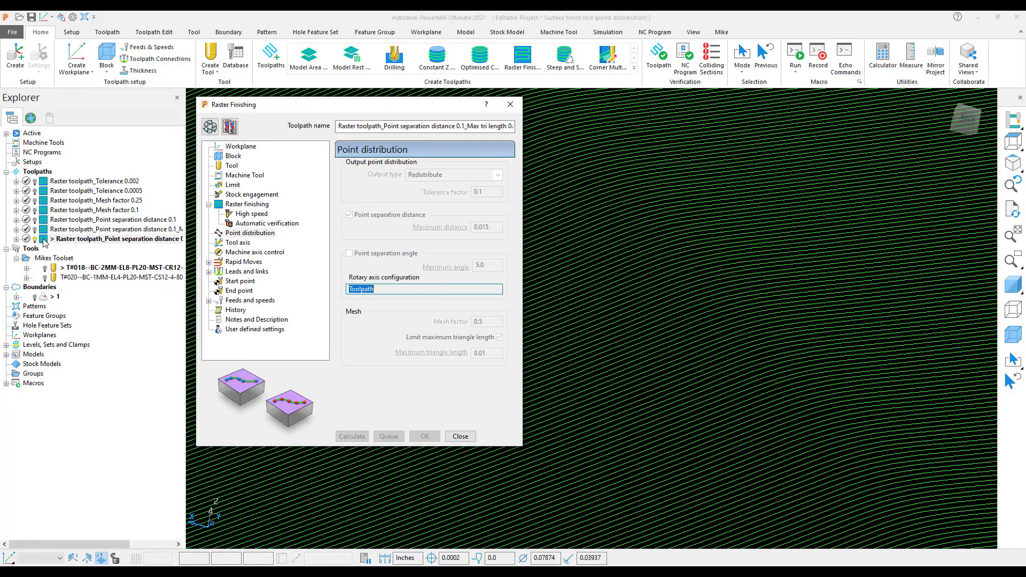
pyautogui.click(209, 128)
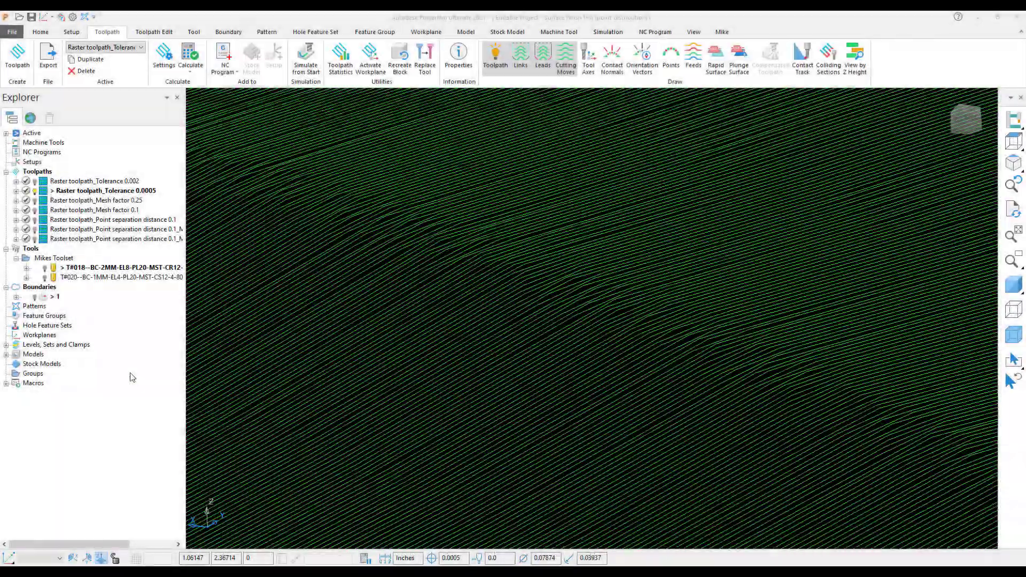
pyautogui.click(132, 376)
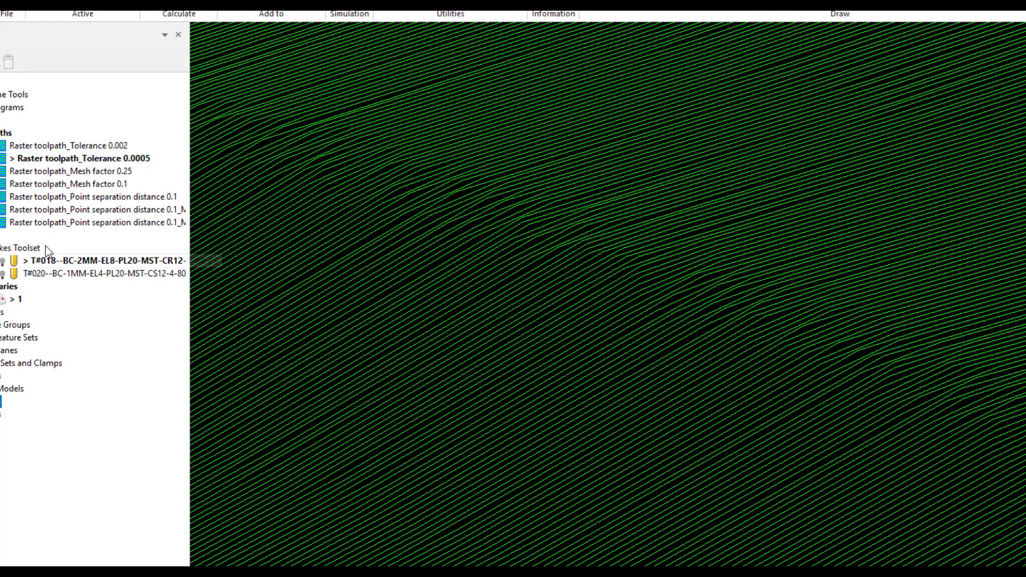
# - Alternate between the Max tri length 0.01 and Tolerance 0.0005 toolpaths, ending on Max tri length 0.01
pyautogui.doubleClick(3, 225)
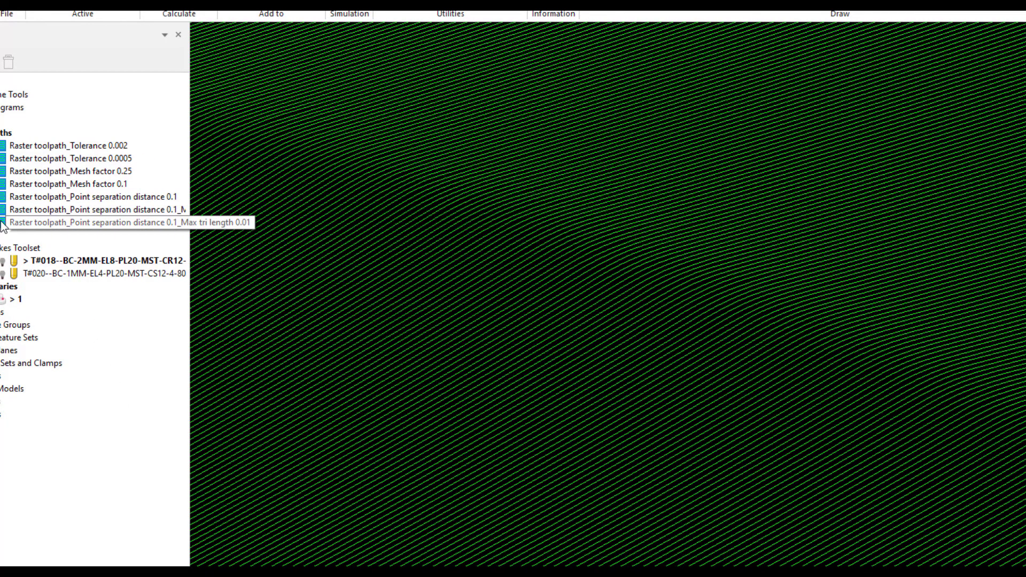
pyautogui.doubleClick(3, 160)
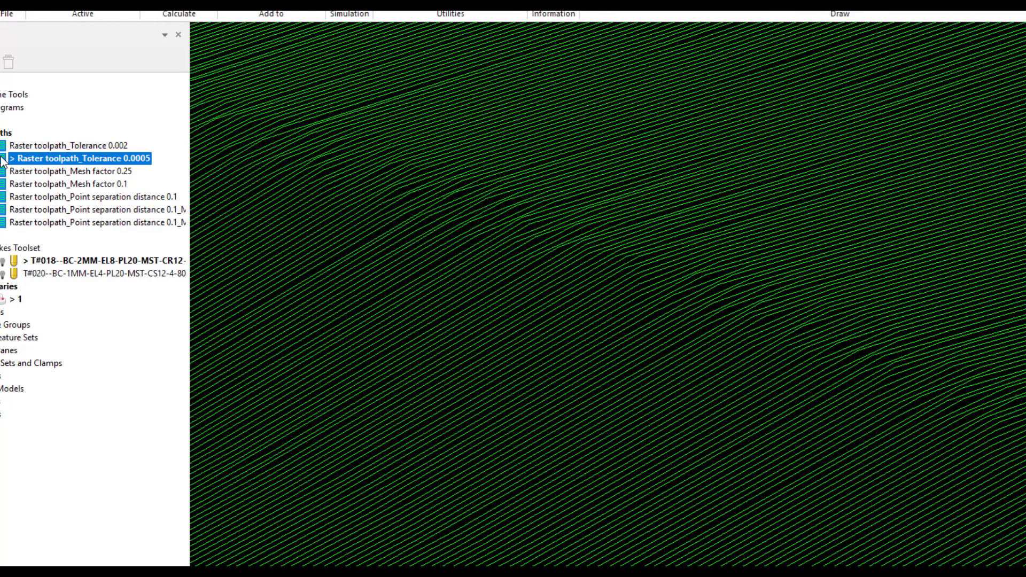
pyautogui.doubleClick(2, 224)
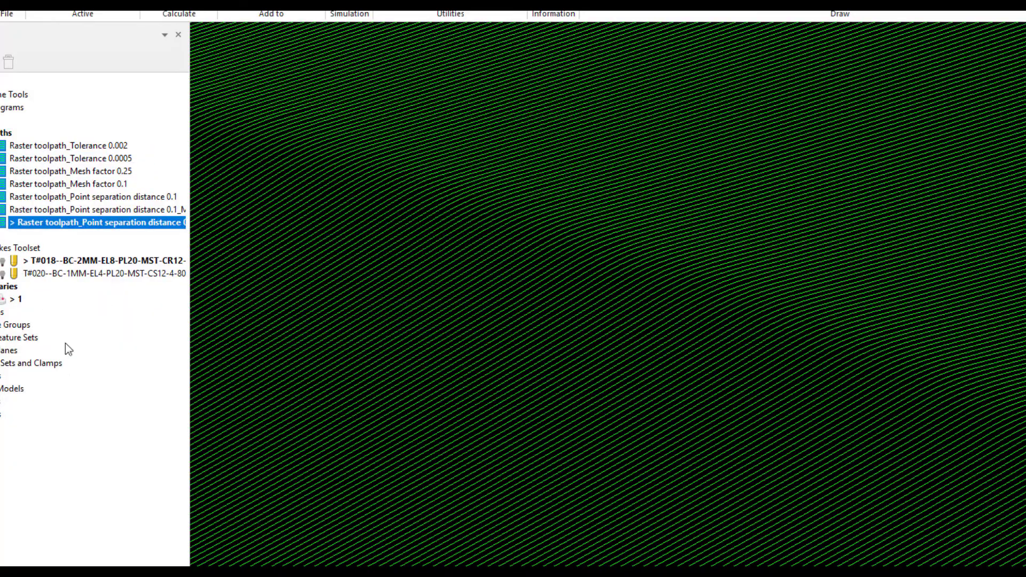